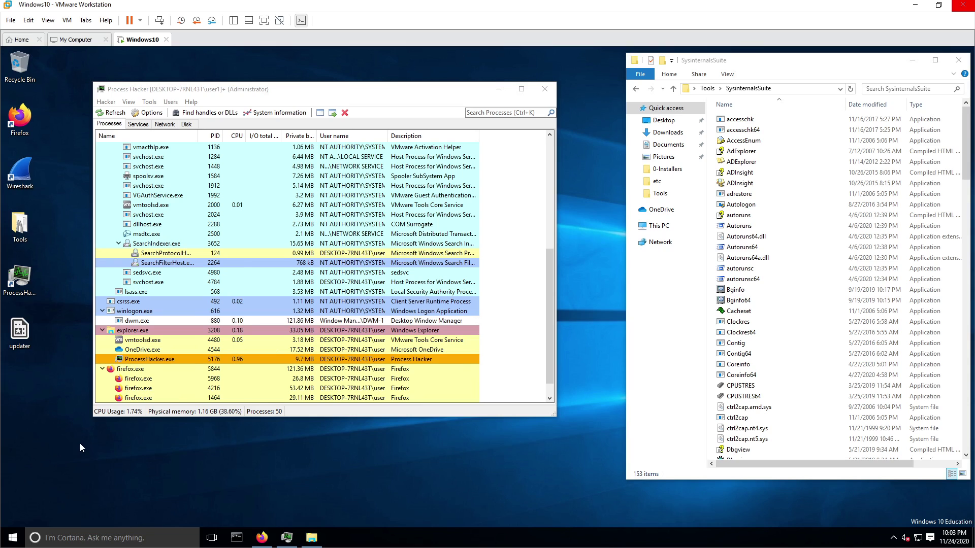
# Bring up the Firefox Persistence (TA0003) page and scroll the Techniques table down to T1543 Create or Modify System Process
pyautogui.click(36, 295)
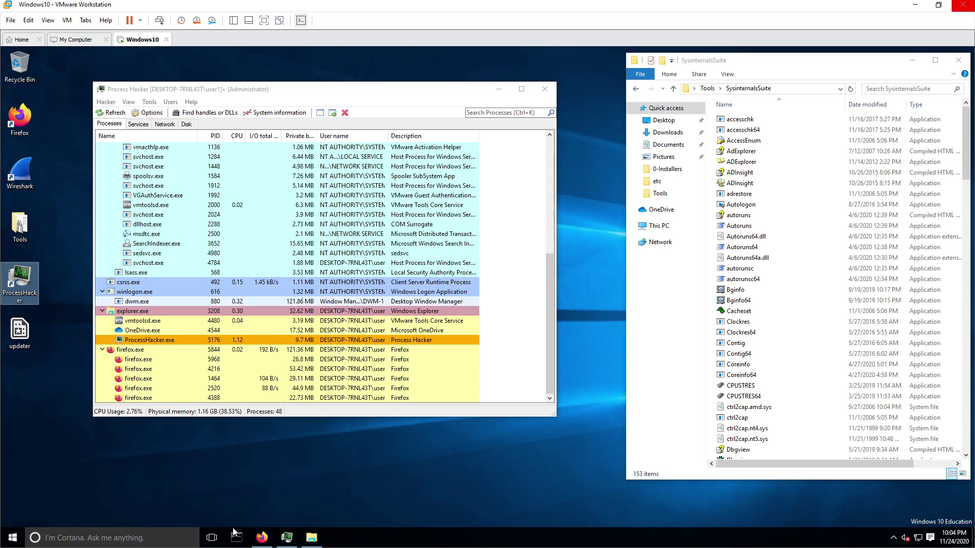
pyautogui.click(268, 506)
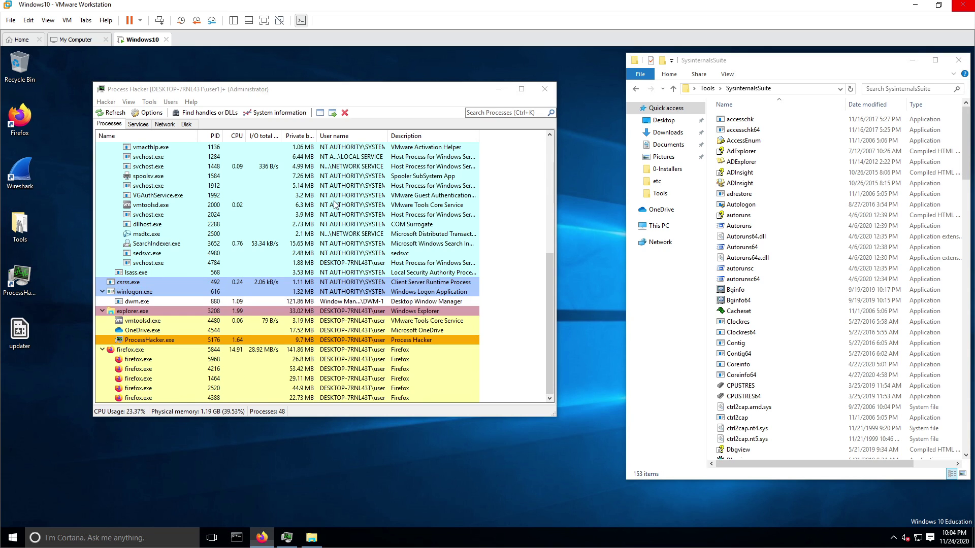
pyautogui.hotkey('alt', 'Tab')
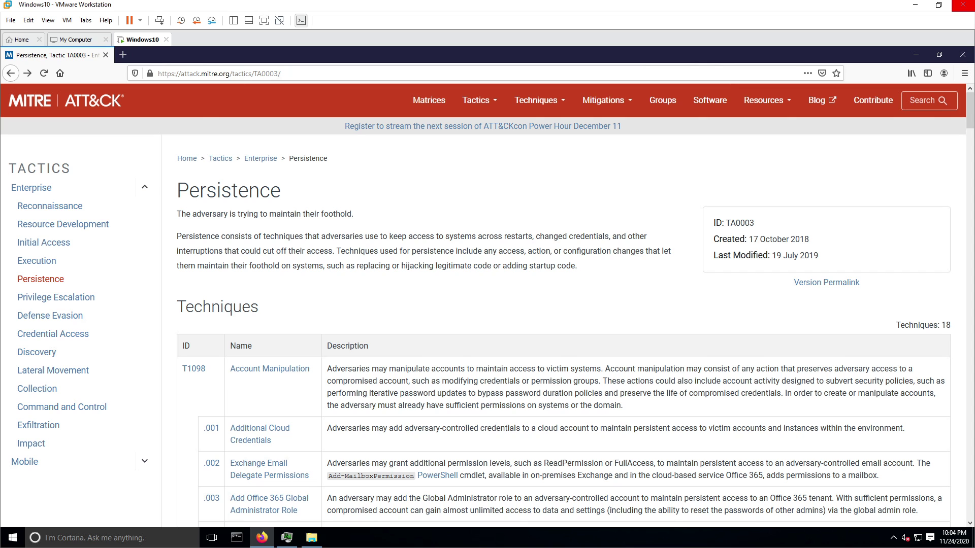
pyautogui.scroll(-15, 255, 254)
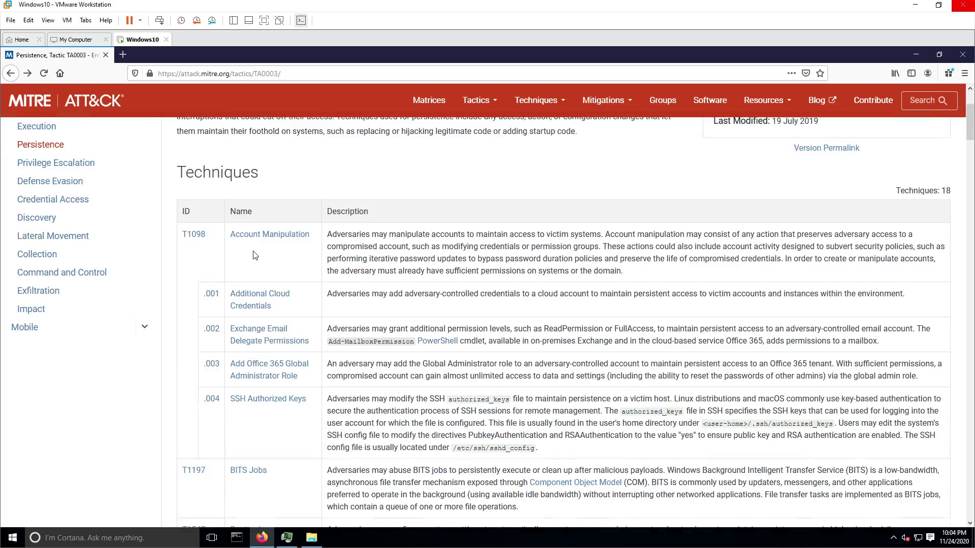
pyautogui.scroll(-15, 255, 254)
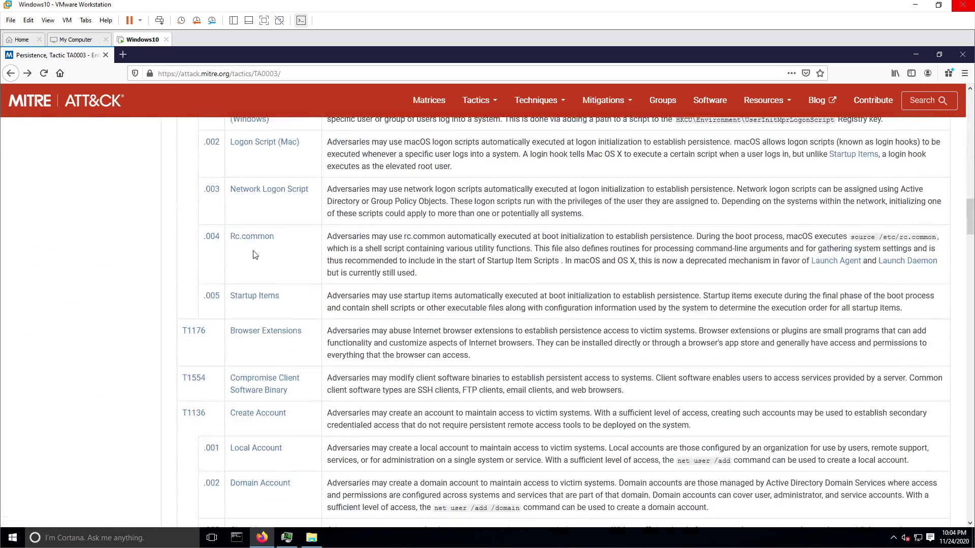
pyautogui.scroll(-3, 254, 254)
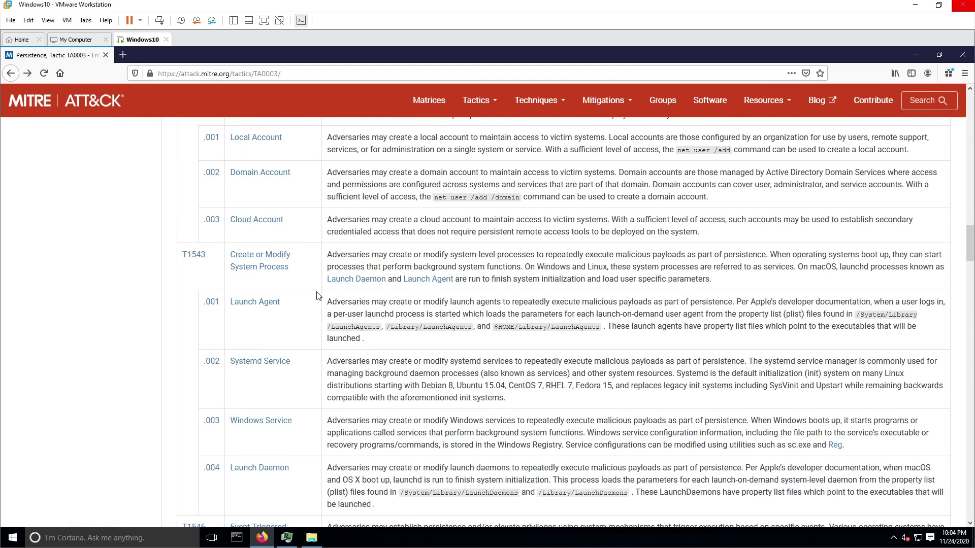
pyautogui.scroll(-2, 316, 293)
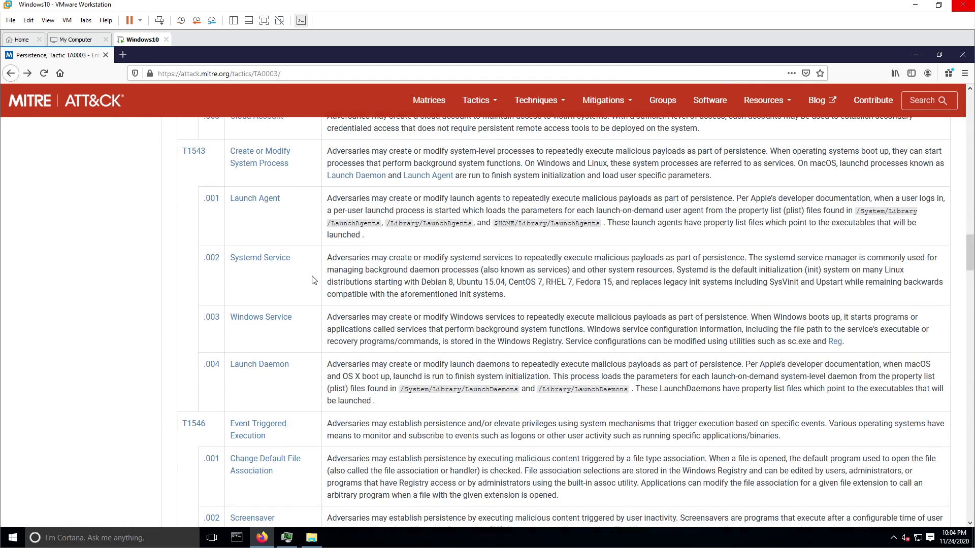
# Open the T1543.003 Windows Service sub-technique page and highlight its 'Windows Service' title
pyautogui.click(267, 322)
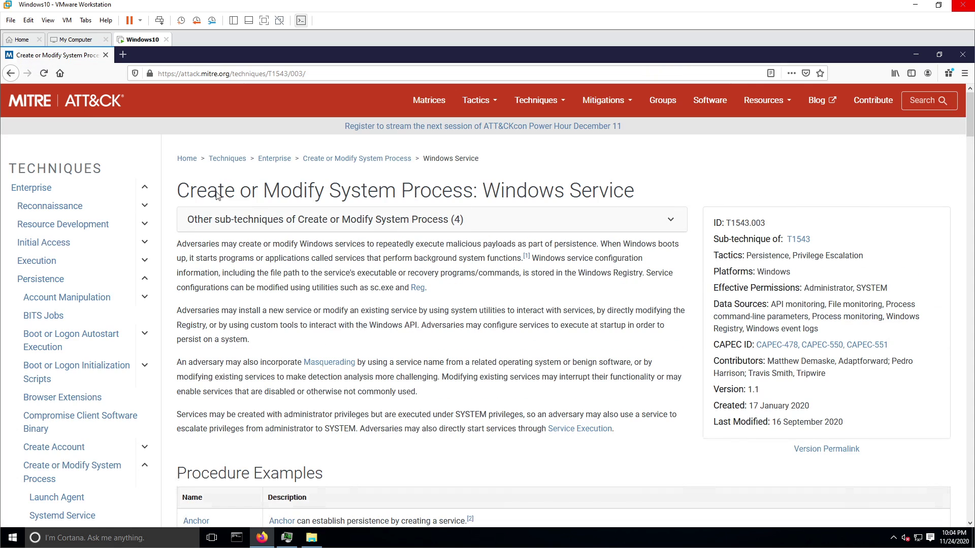
pyautogui.moveTo(482, 191); pyautogui.dragTo(634, 191)
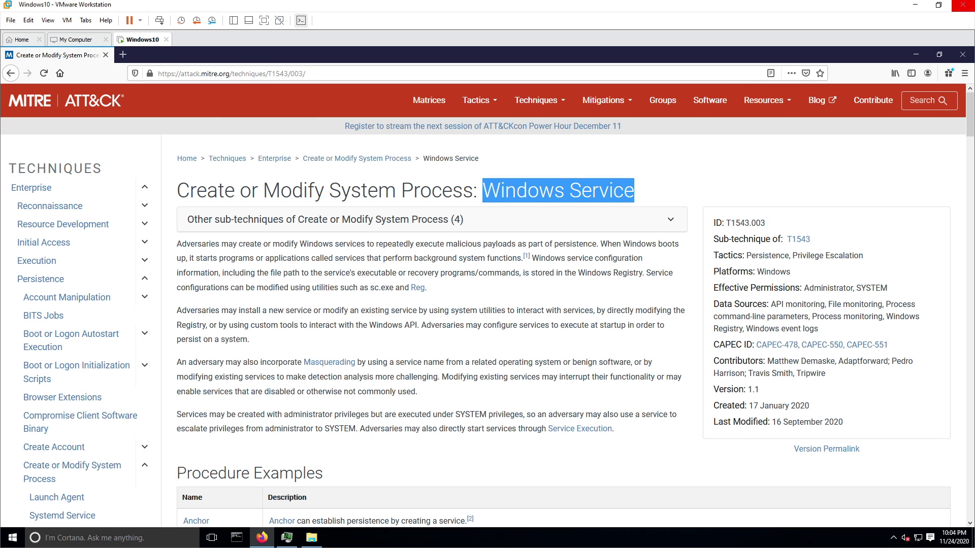
pyautogui.click(470, 306)
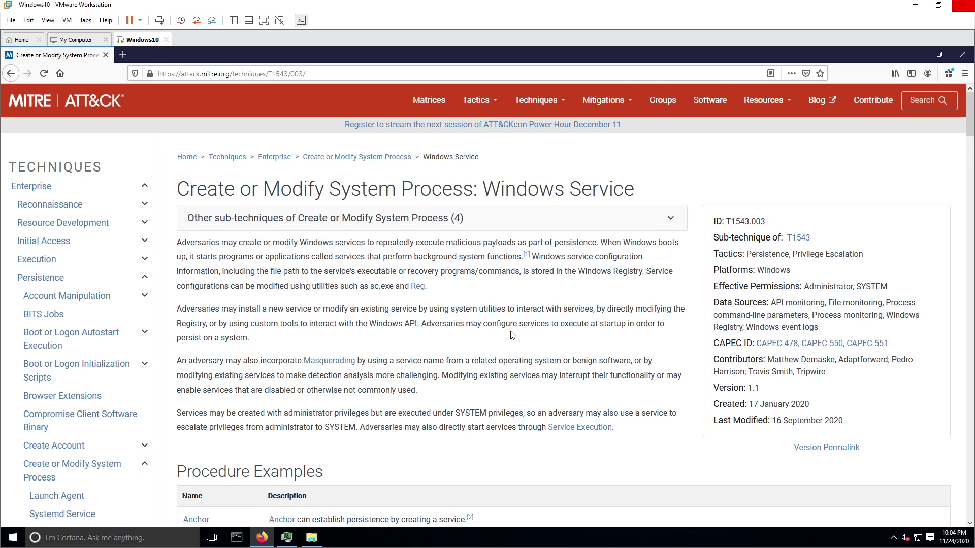
# Scroll down and highlight the Persistence and Privilege Escalation tactics text
pyautogui.scroll(-2, 512, 335)
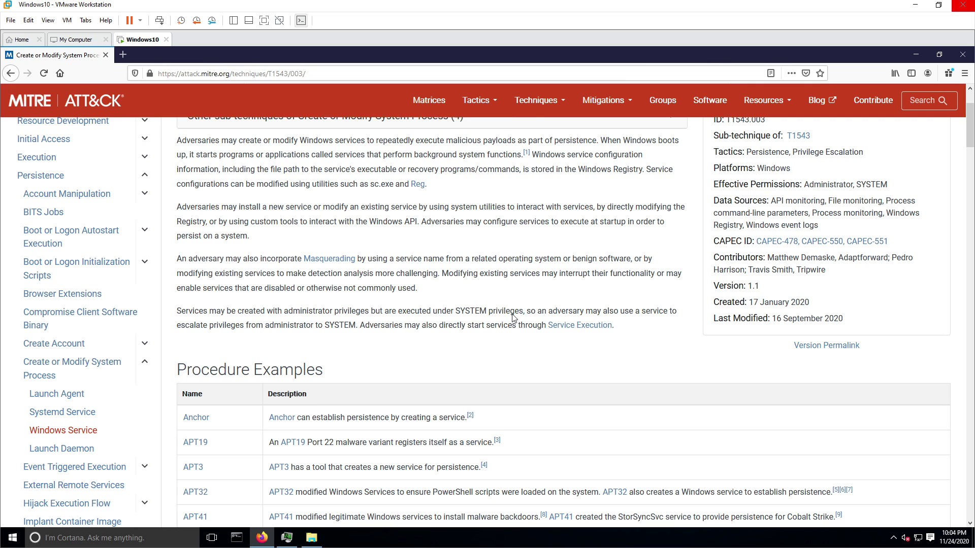
pyautogui.moveTo(747, 151); pyautogui.dragTo(854, 152)
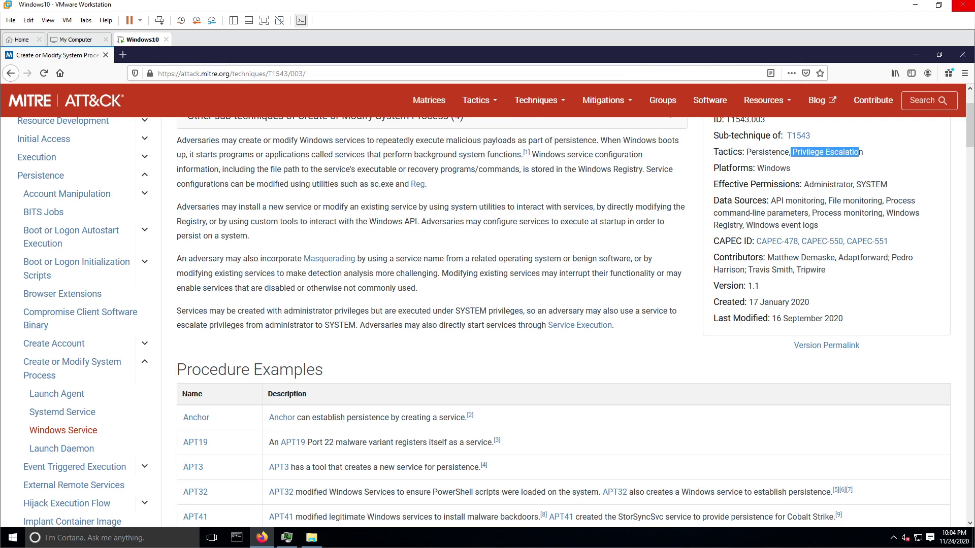
pyautogui.click(859, 152)
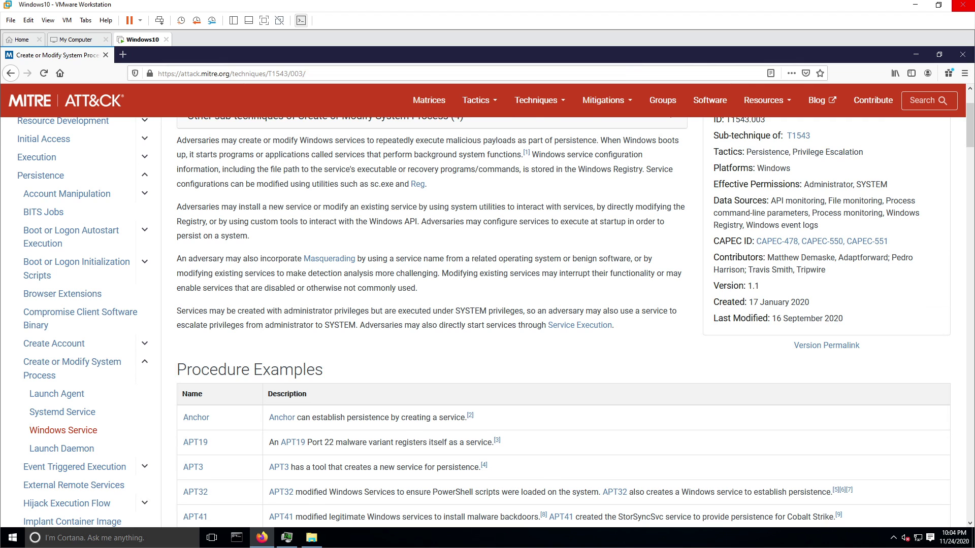
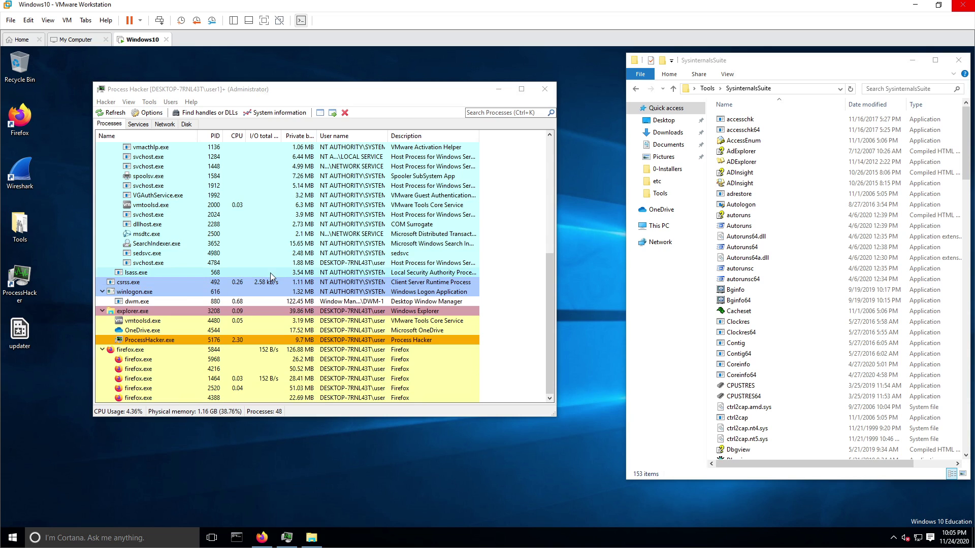
# Run the updater sample as administrator and approve the UAC prompt
pyautogui.rightClick(19, 333)
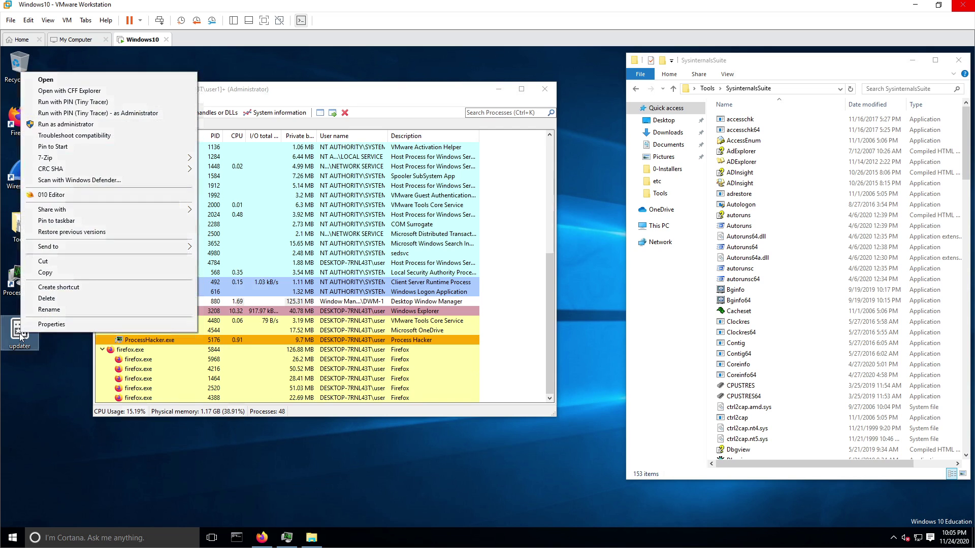
pyautogui.click(89, 124)
pyautogui.click(532, 311)
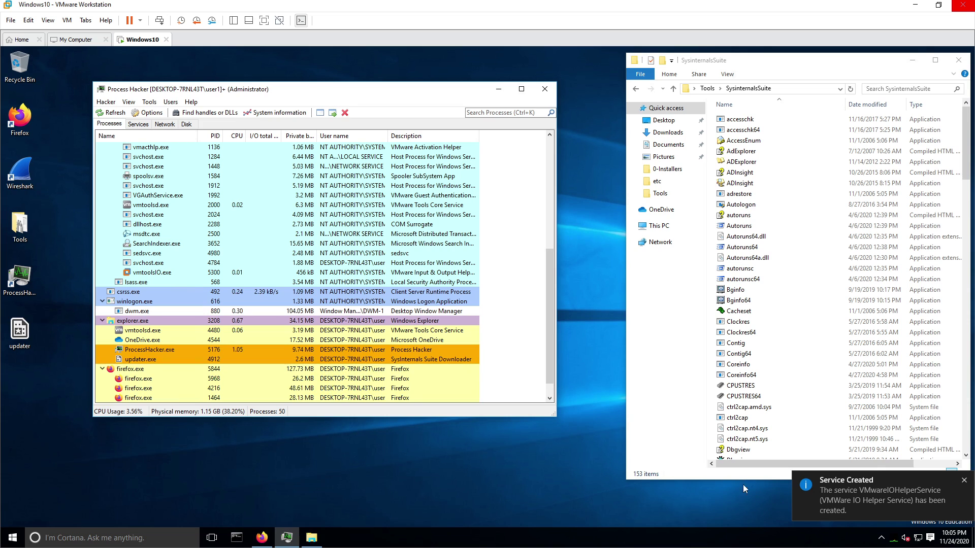
pyautogui.moveTo(733, 481); pyautogui.dragTo(733, 457)
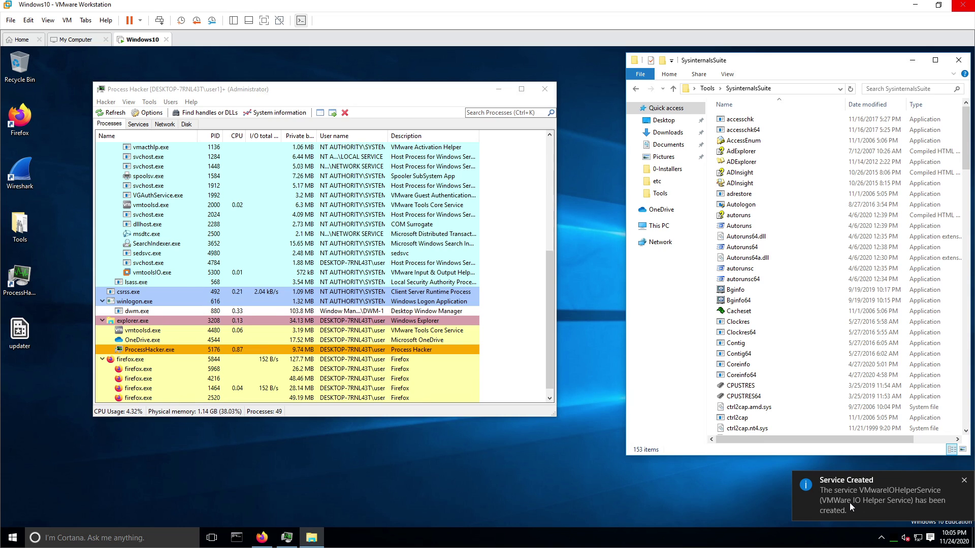
pyautogui.click(884, 498)
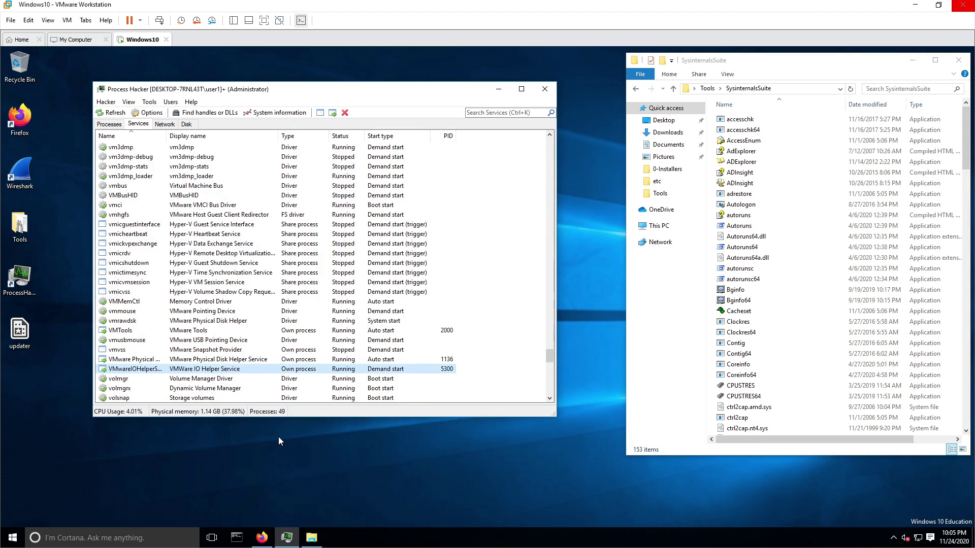
# Widen the Name column so VMwareIOHelperService's full service name is readable
pyautogui.moveTo(166, 136); pyautogui.dragTo(213, 142)
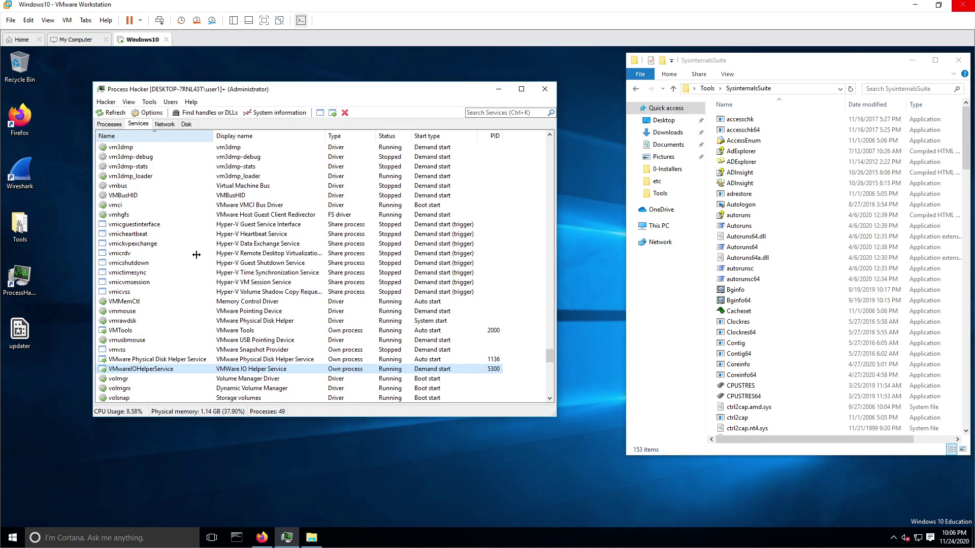
pyautogui.moveTo(162, 374)
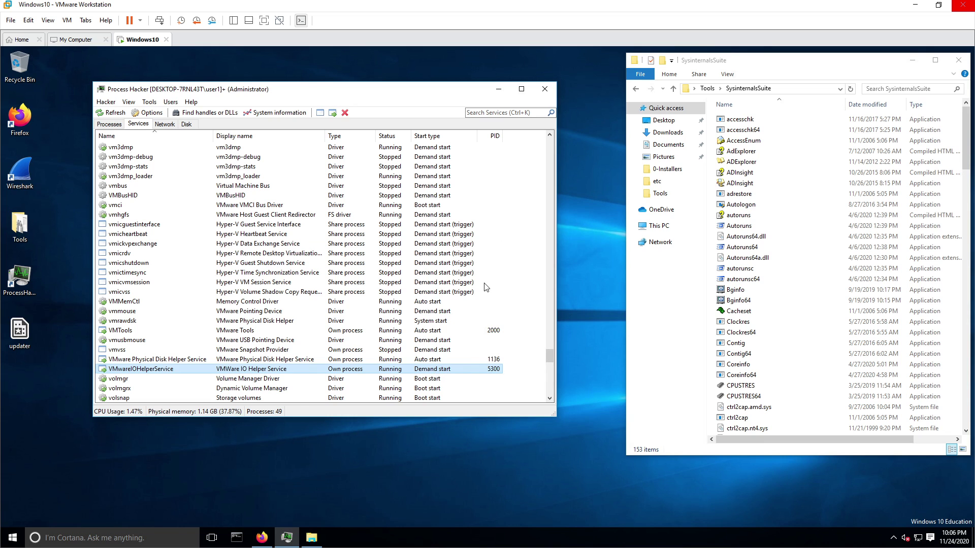
# Jump from VMwareIOHelperService to its process, vmtoolsIO.exe
pyautogui.rightClick(144, 373)
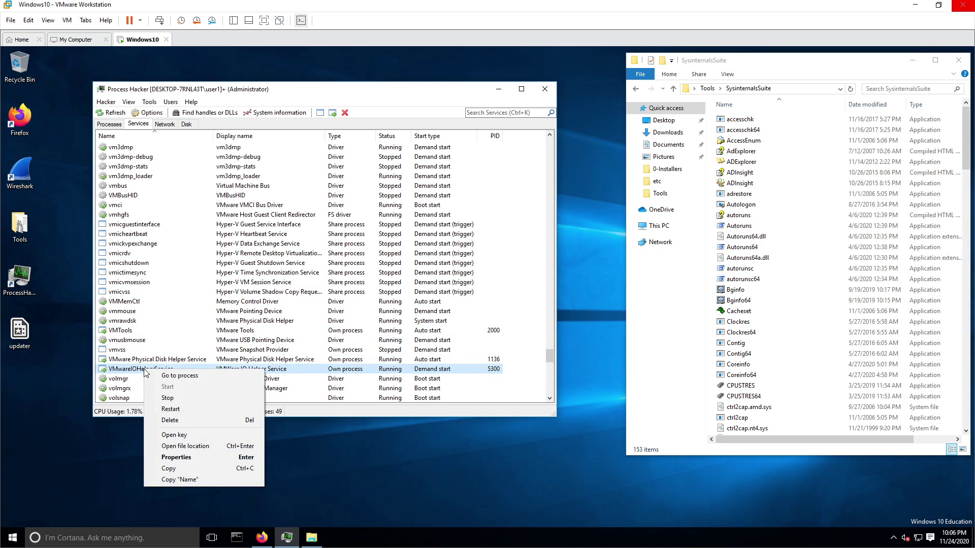
pyautogui.click(181, 379)
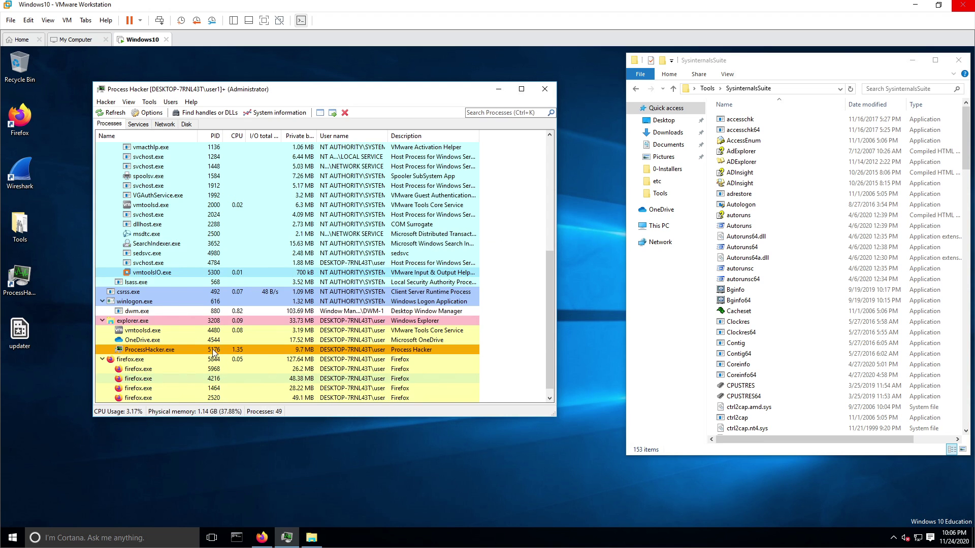
pyautogui.moveTo(162, 274)
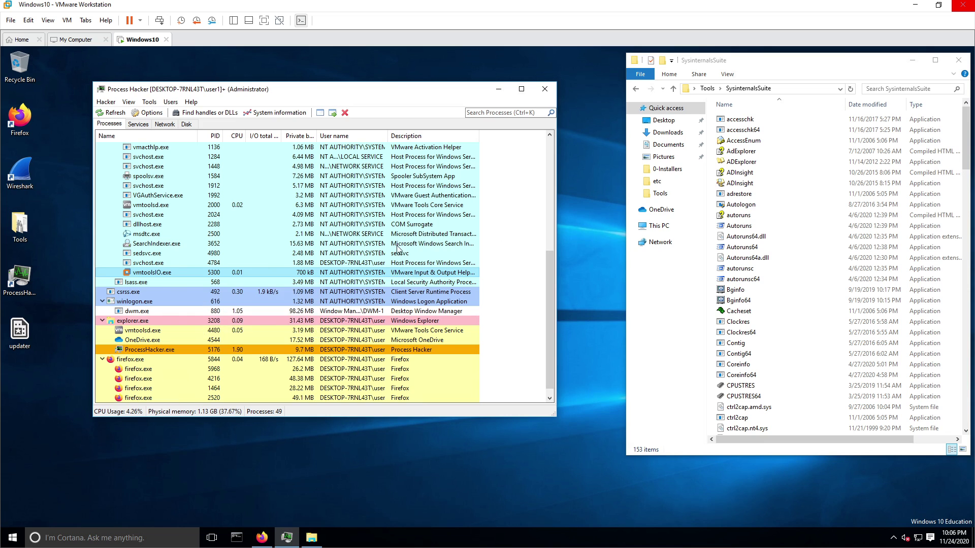
# Widen the User name and Description columns, then go back to the services list
pyautogui.moveTo(416, 139); pyautogui.dragTo(416, 139)
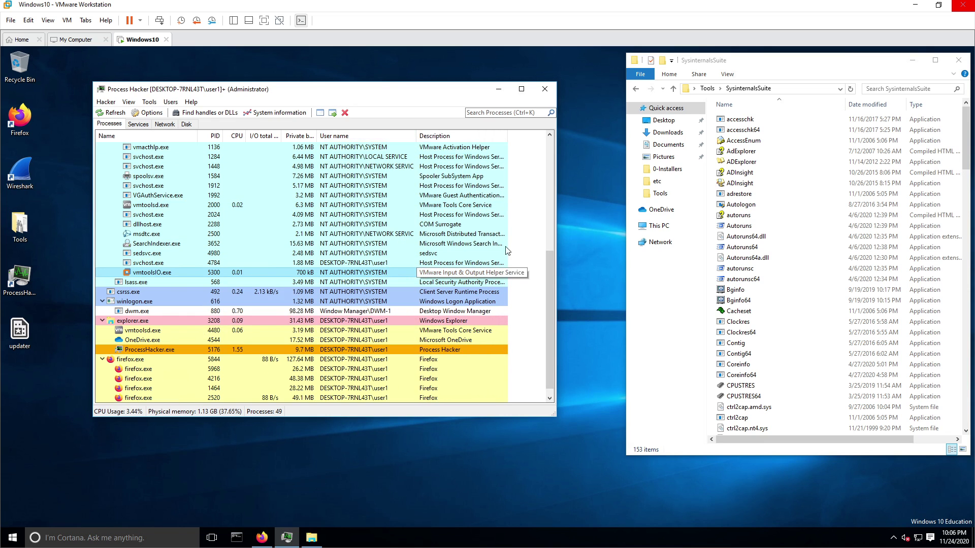
pyautogui.moveTo(518, 136); pyautogui.dragTo(543, 136)
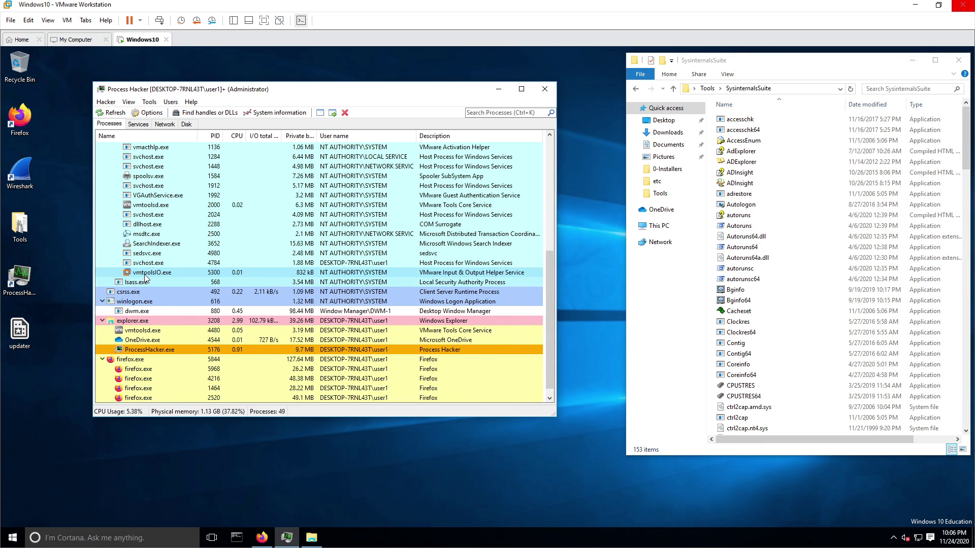
pyautogui.click(138, 124)
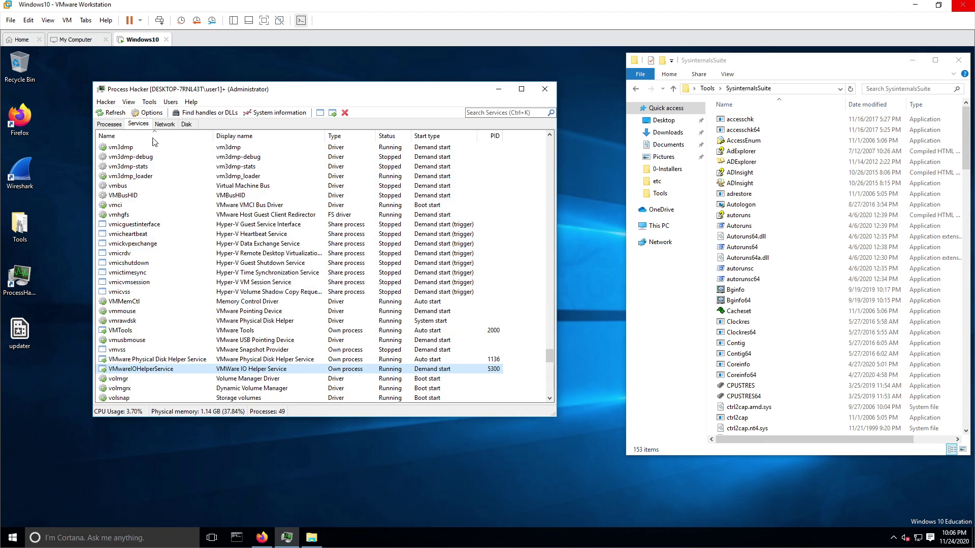
# Open VMwareIOHelperService's registry key in Registry Editor
pyautogui.moveTo(149, 374)
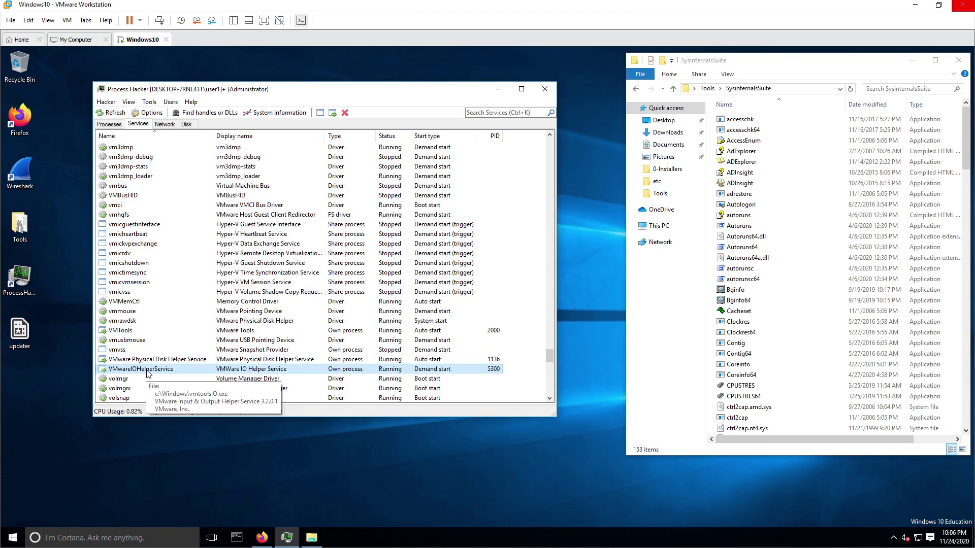
pyautogui.rightClick(149, 374)
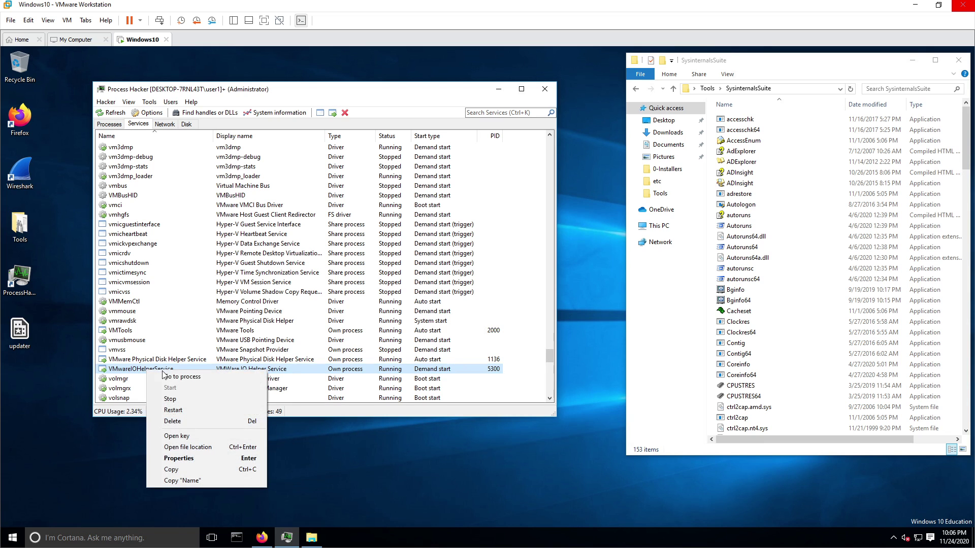
pyautogui.click(191, 439)
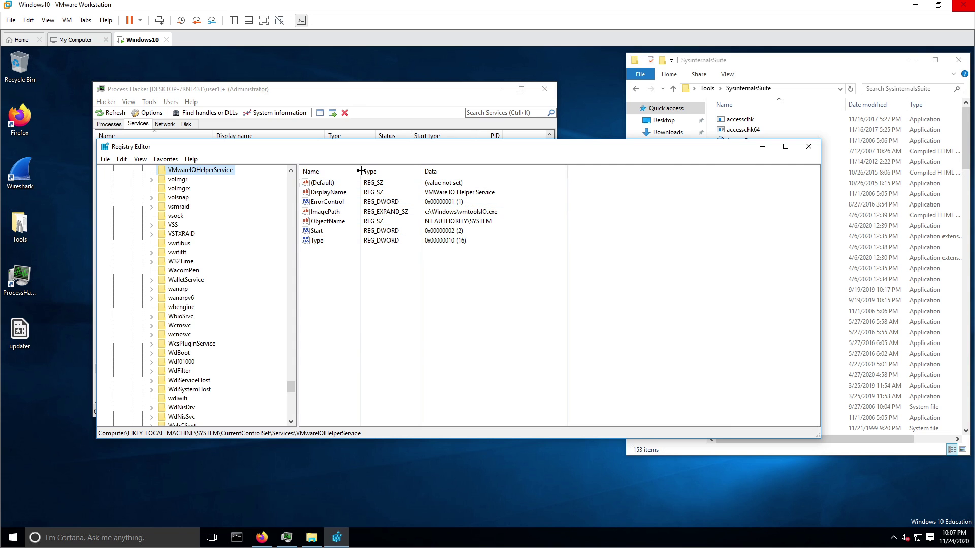
pyautogui.moveTo(360, 171); pyautogui.dragTo(378, 171)
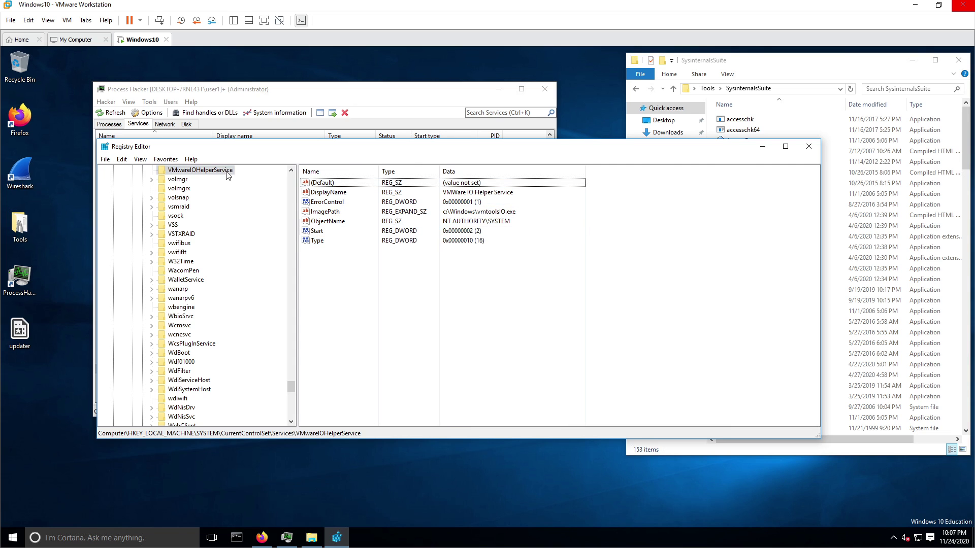
pyautogui.click(337, 193)
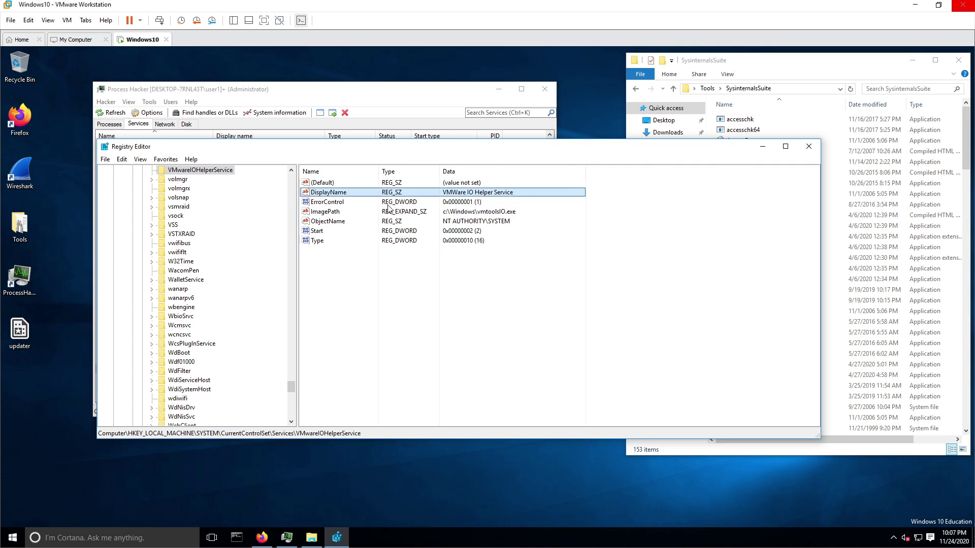
pyautogui.click(328, 212)
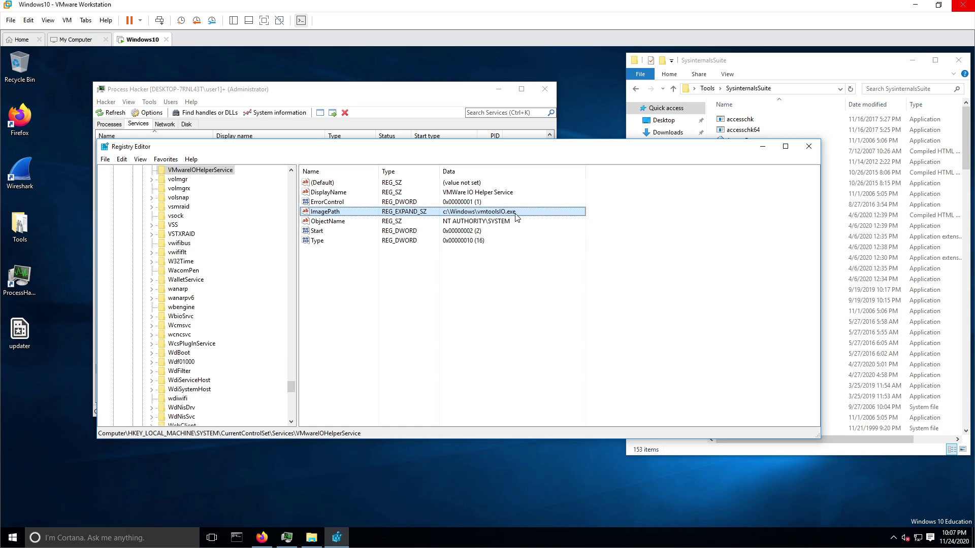
pyautogui.click(349, 222)
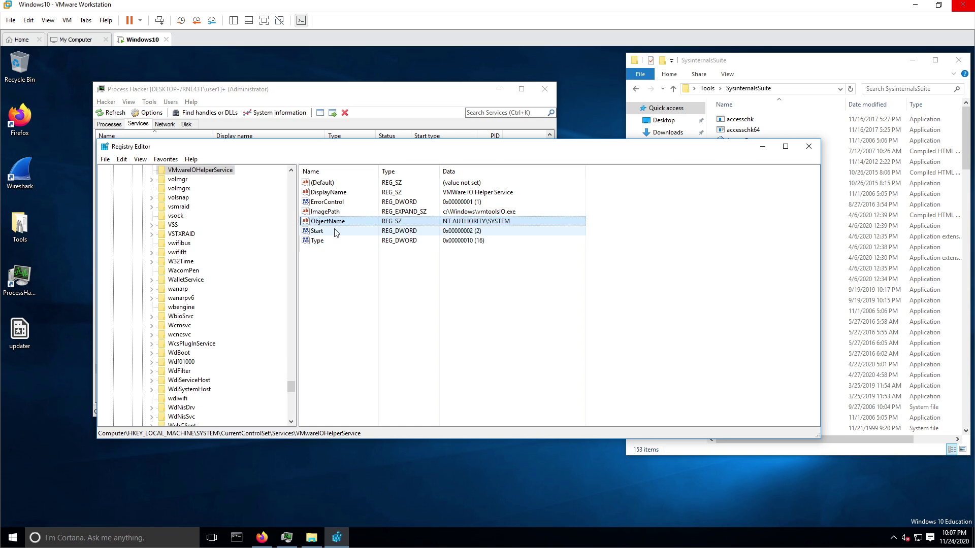
pyautogui.click(455, 232)
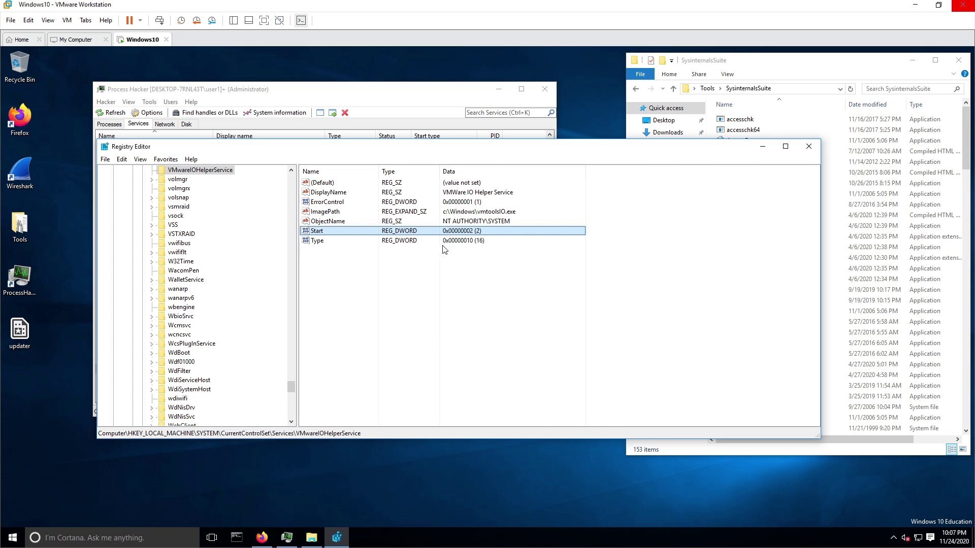
pyautogui.click(317, 240)
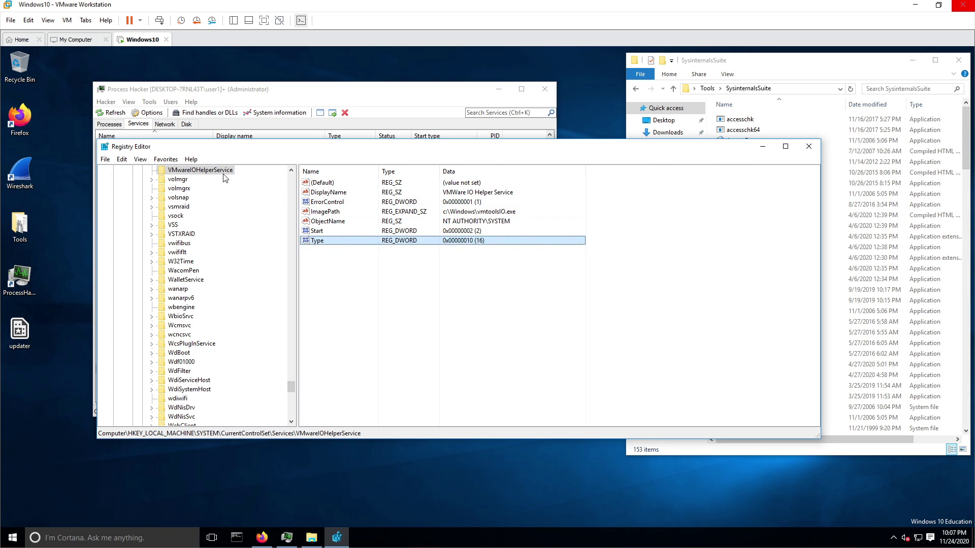
pyautogui.scroll(2, 220, 184)
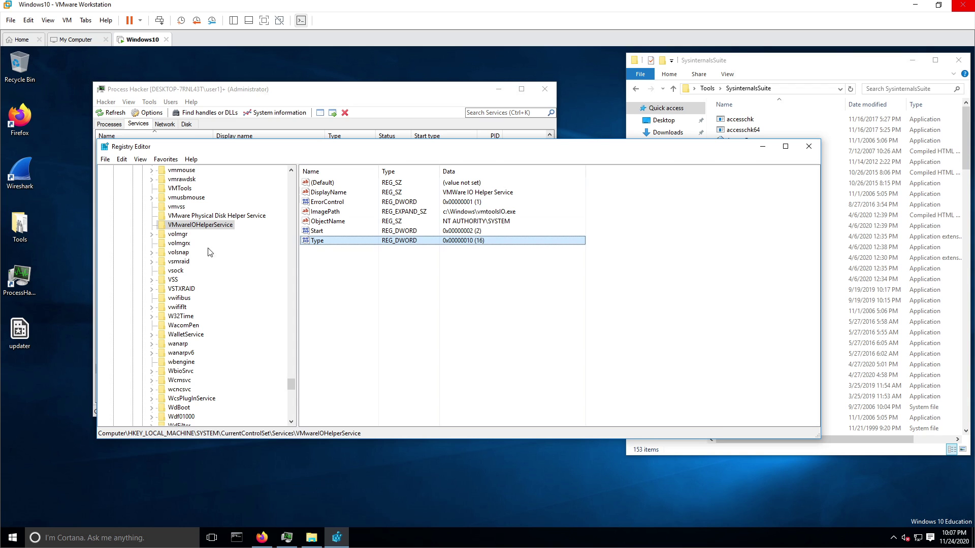
pyautogui.click(808, 147)
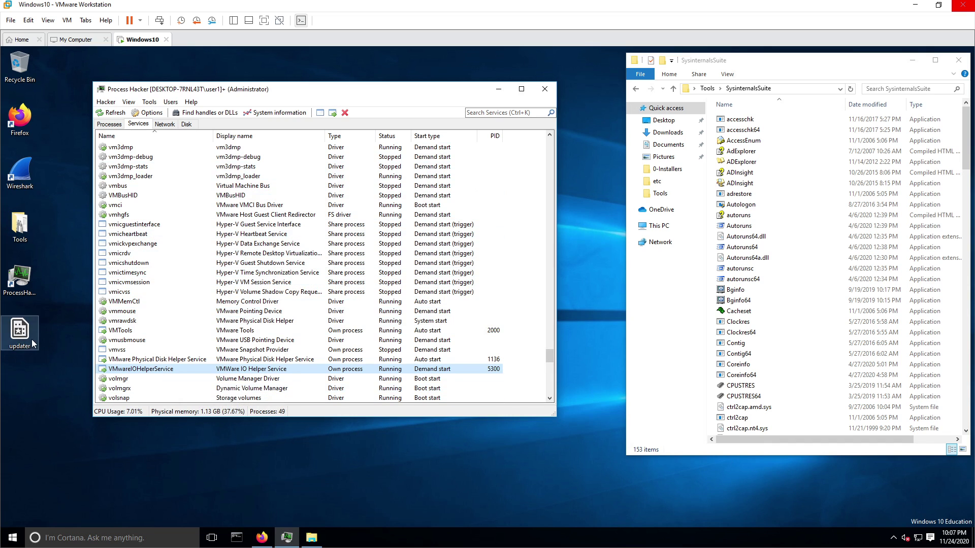
# Inspect vmtoolsIO.exe (PID 5300) among the processes, then go back to the services list
pyautogui.moveTo(150, 371)
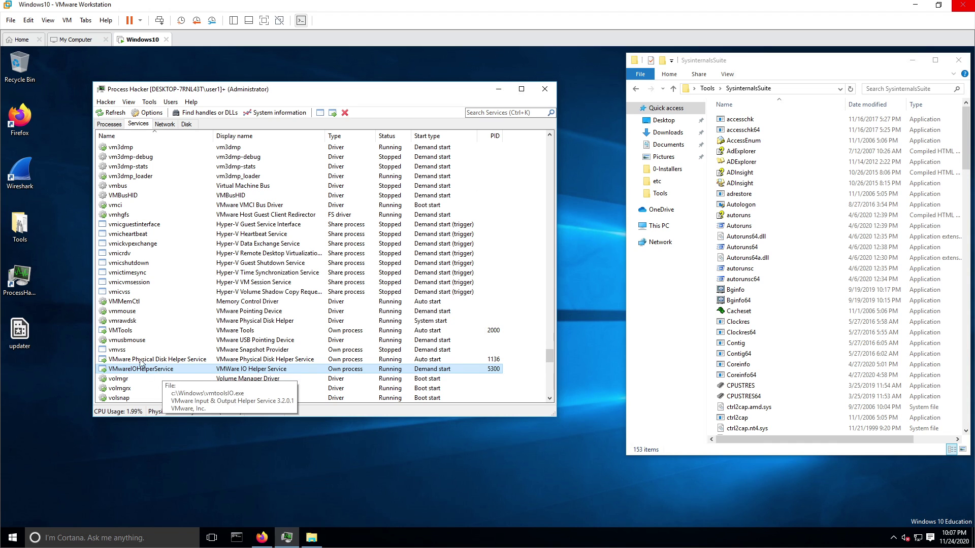
pyautogui.click(109, 124)
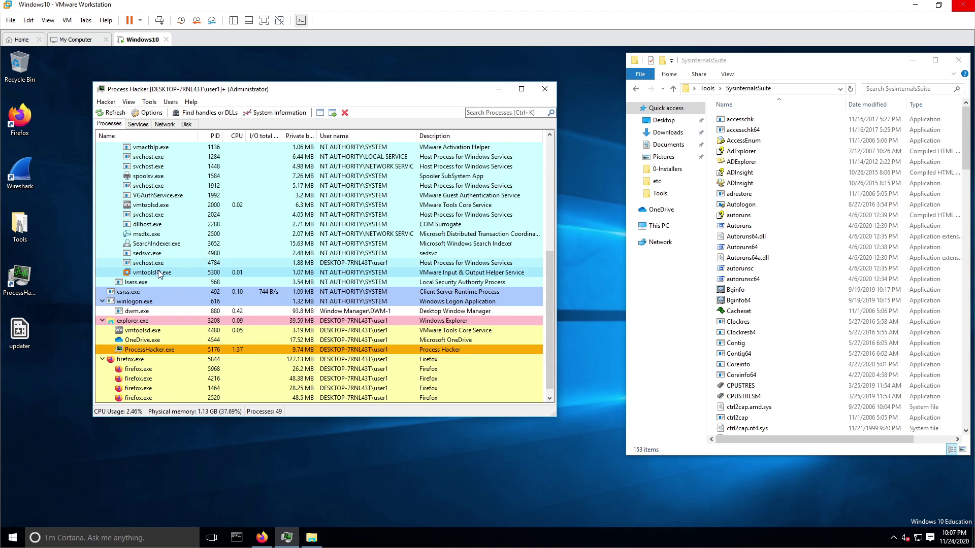
pyautogui.moveTo(160, 274)
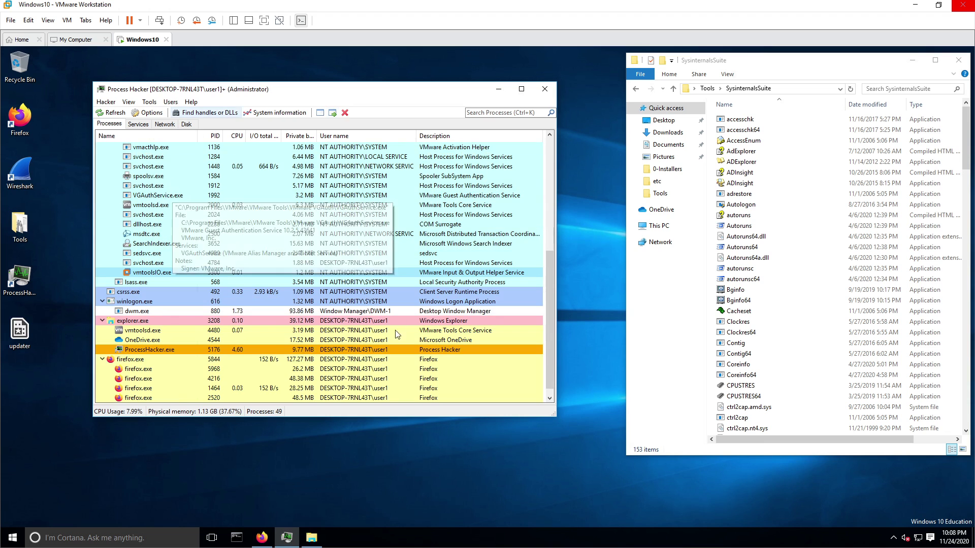
pyautogui.click(138, 123)
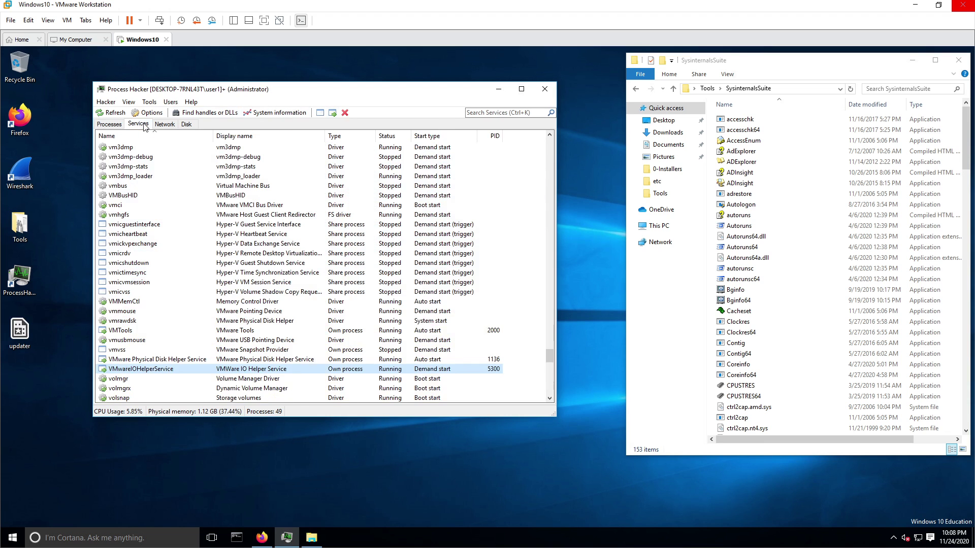
# Stop VMwareIOHelperService and show vmtoolsIO.exe in its C:\Windows folder
pyautogui.rightClick(139, 370)
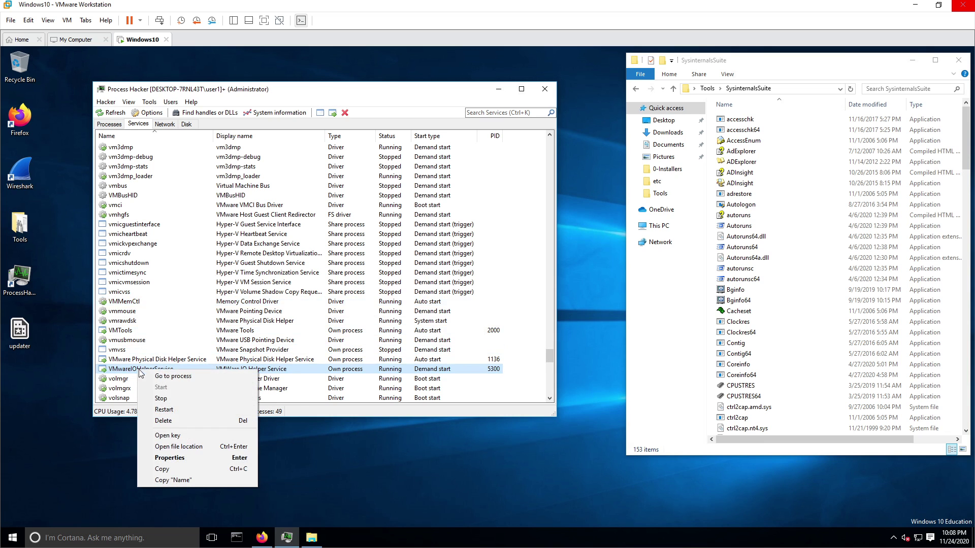
pyautogui.click(169, 400)
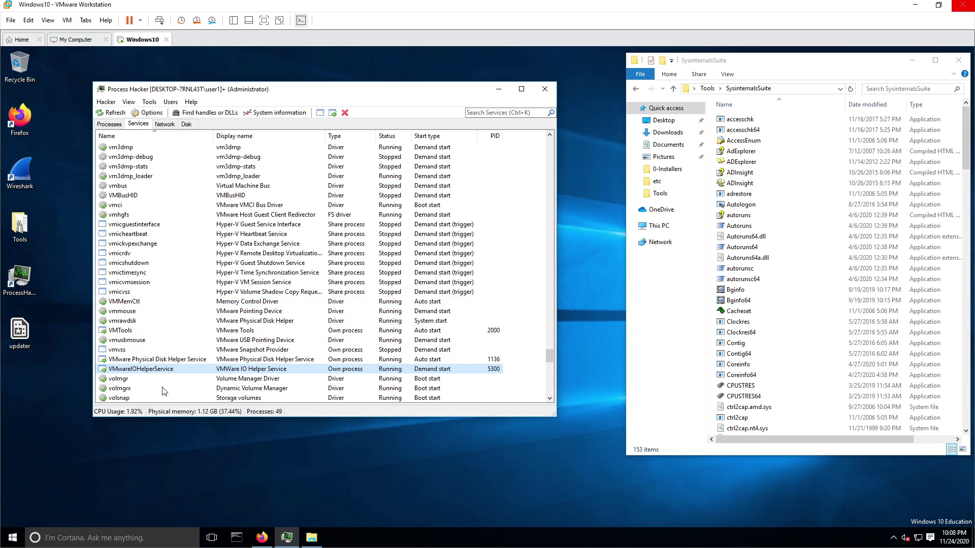
pyautogui.rightClick(156, 373)
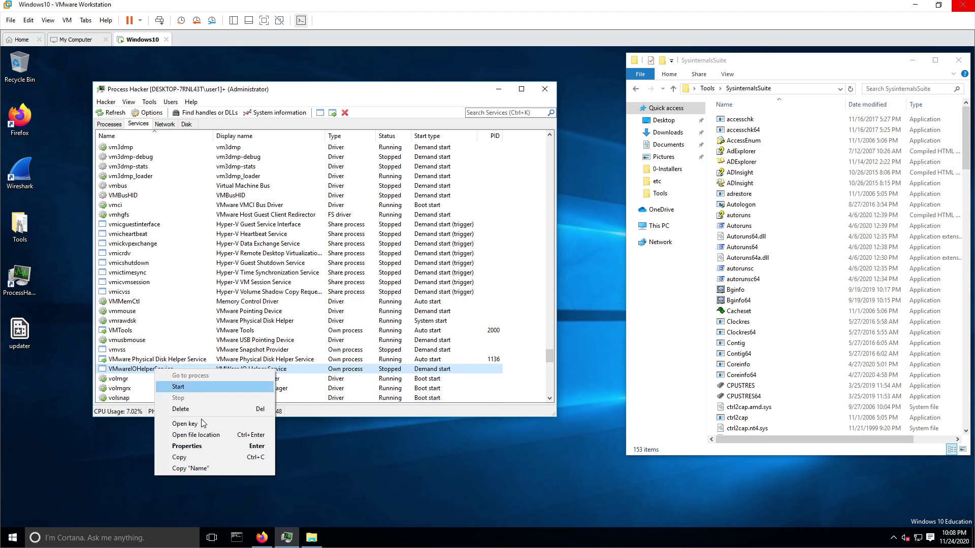
pyautogui.click(202, 440)
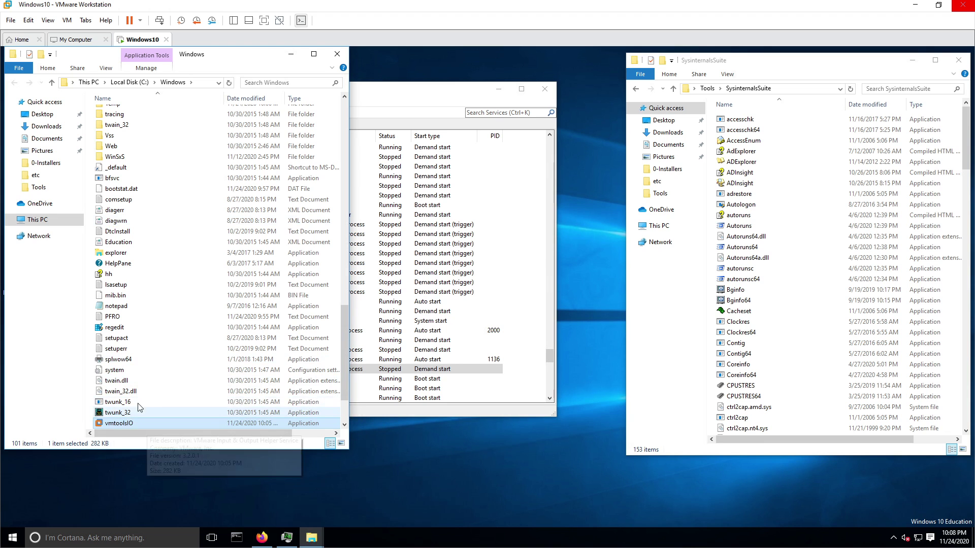
pyautogui.scroll(-2, 178, 386)
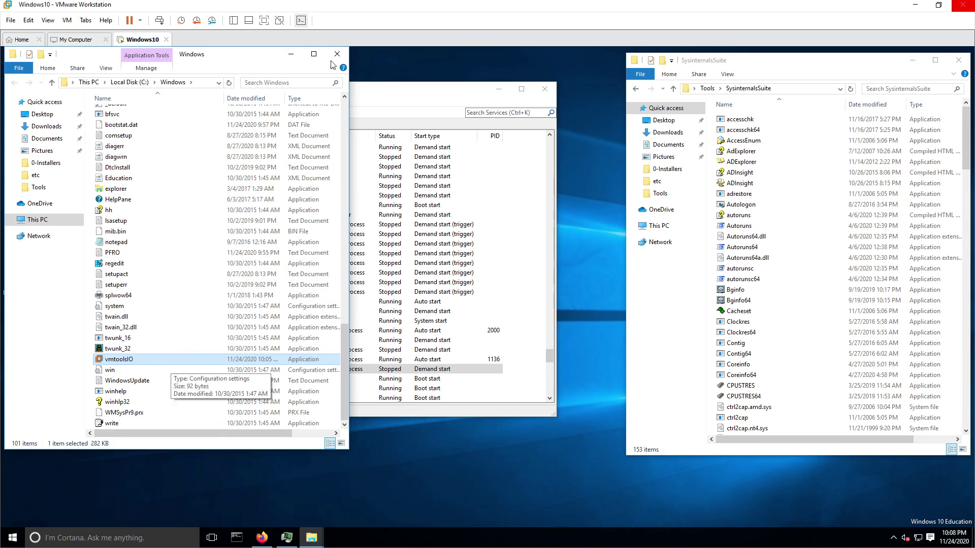